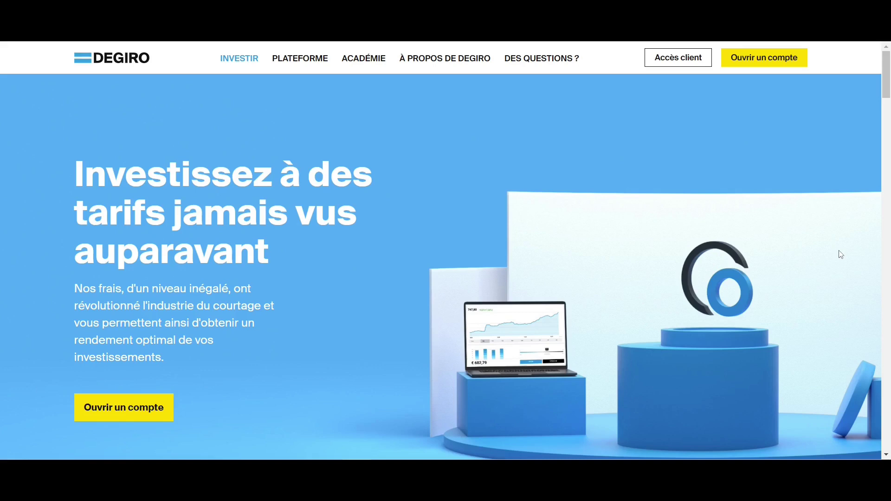
Examine the DEGIRO fee comparison table for the Actions category against the other brokers
scroll(888, 160, "down", 15)
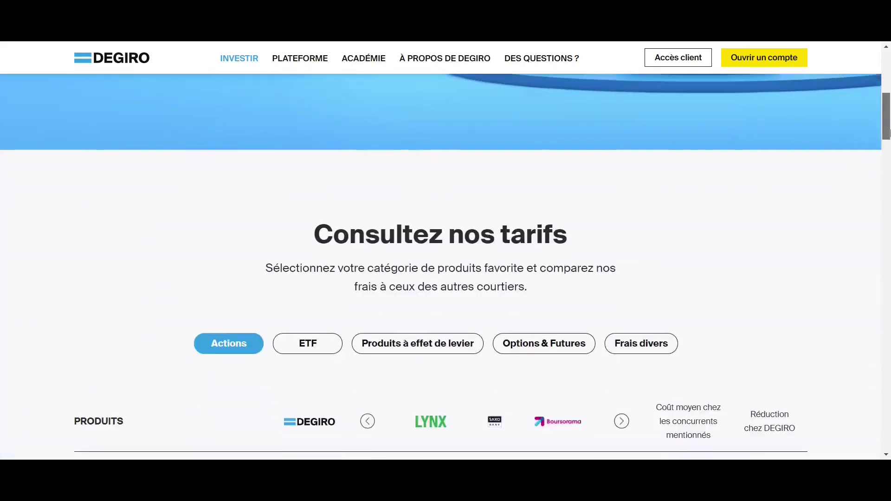
scroll(888, 160, "up", 1)
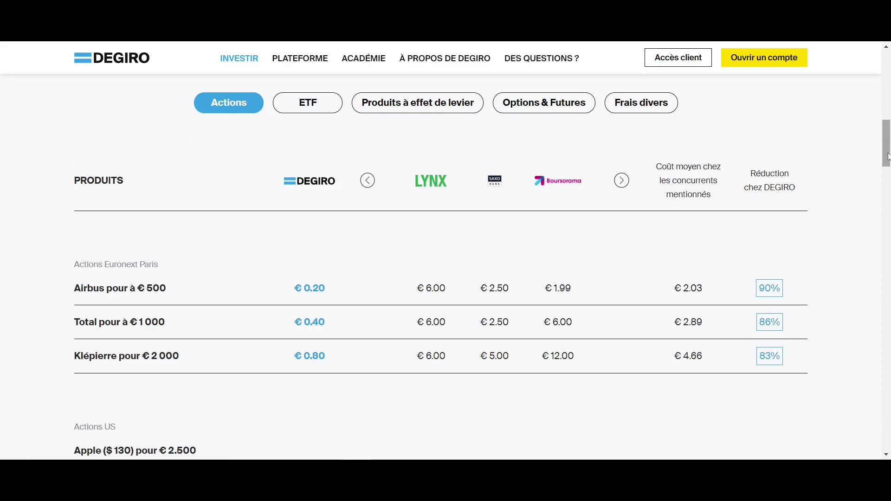
left_click_drag(888, 157, 887, 89)
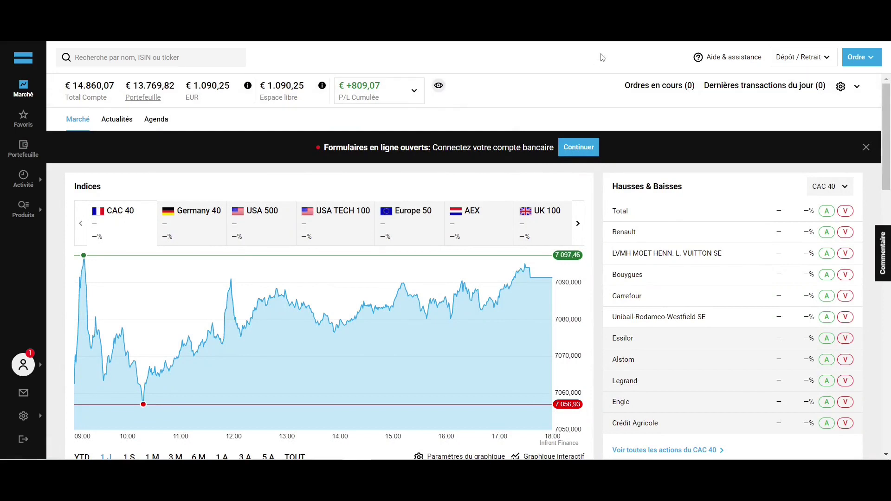
View the deposit and withdrawal options of the trading account and close them again
left_click(748, 67)
left_click(795, 60)
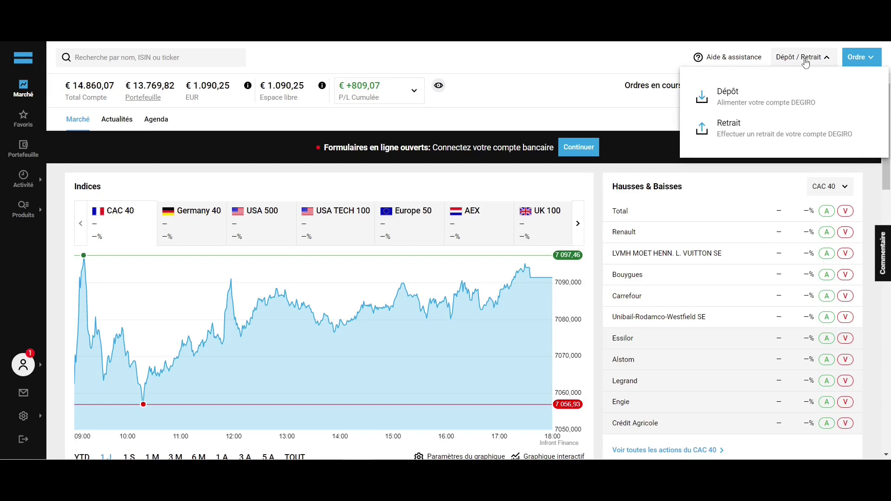
left_click(806, 62)
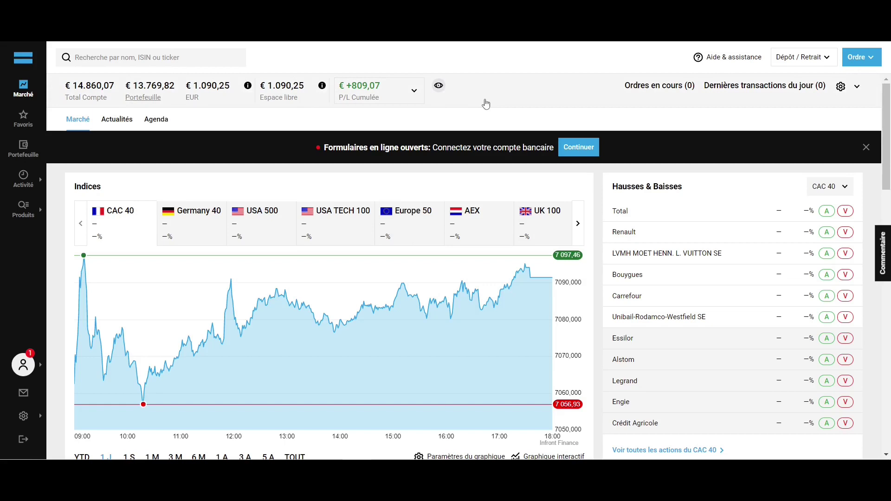
Look through the market overview's news, agenda and currencies, and review the products in the Favoris list
scroll(594, 188, "down", 5)
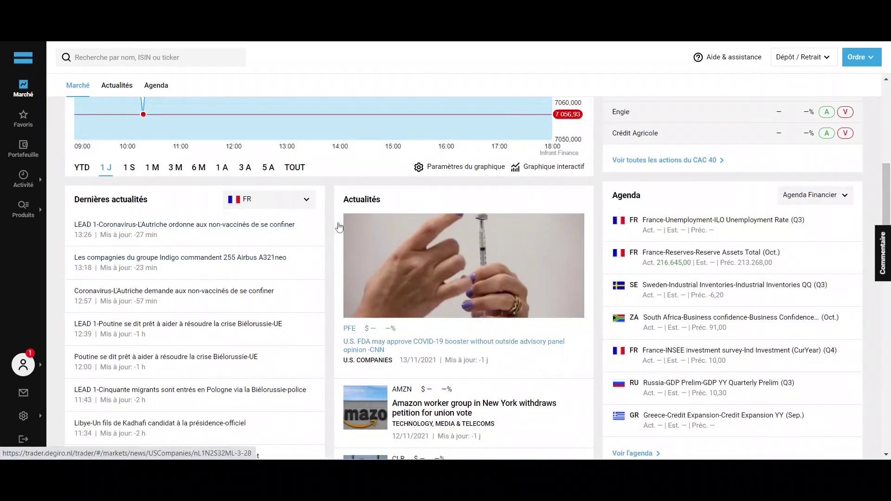
scroll(334, 220, "down", 5)
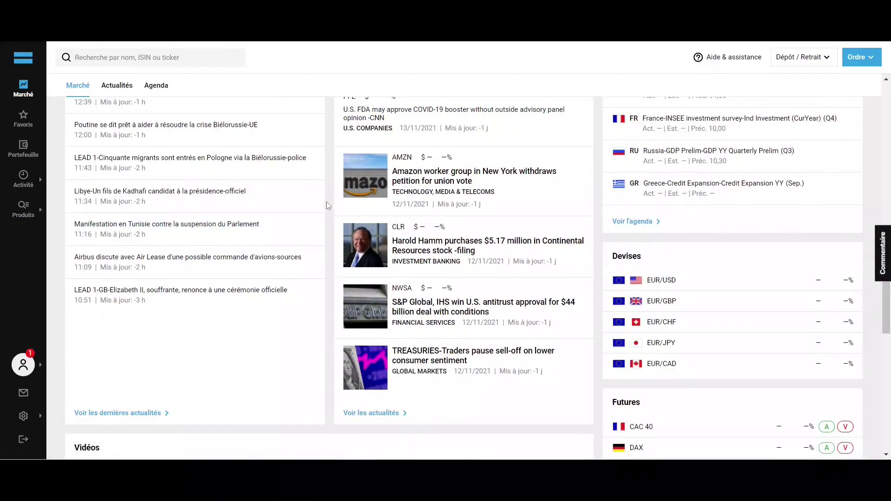
left_click(24, 121)
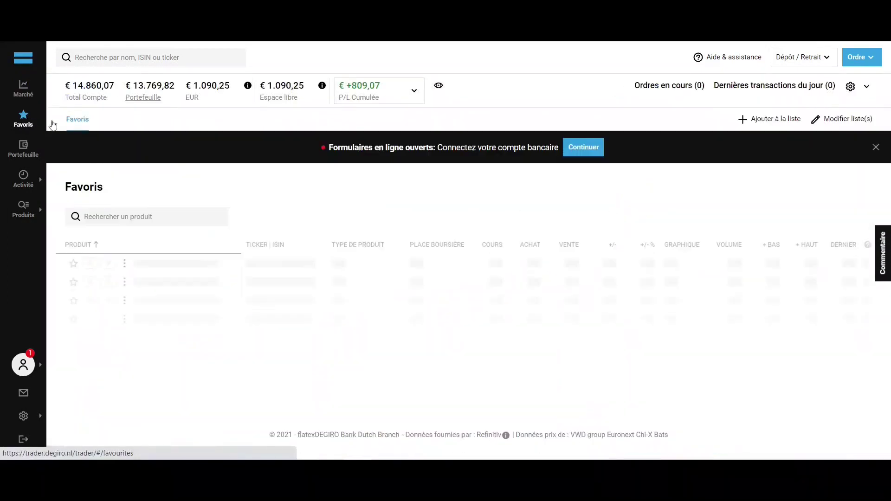
scroll(259, 182, "down", 3)
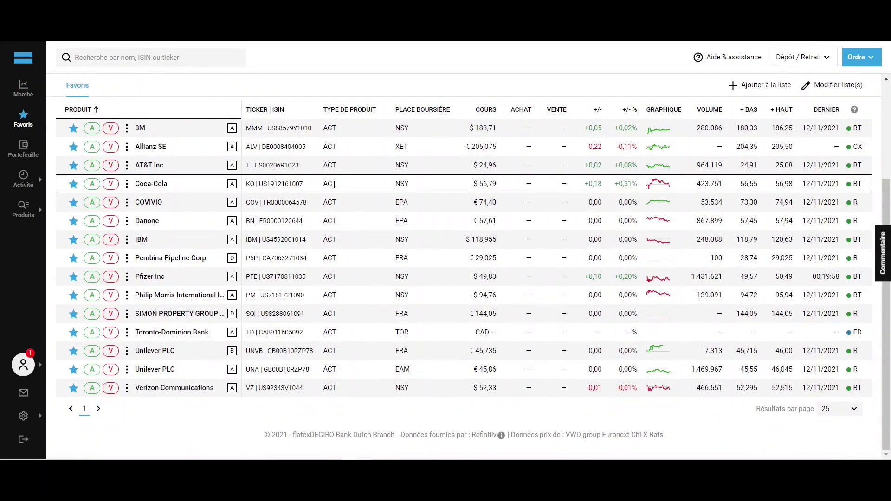
scroll(334, 185, "up", 3)
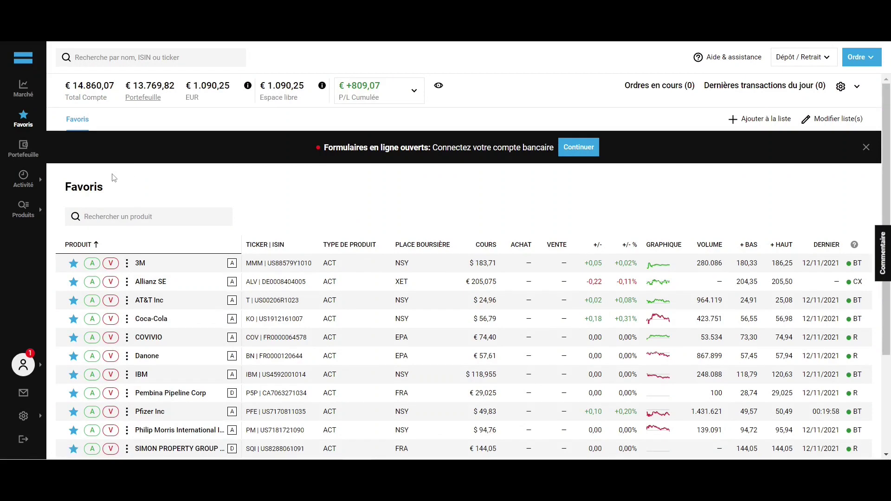
List all French stocks from the product catalogue
mouse_move(19, 220)
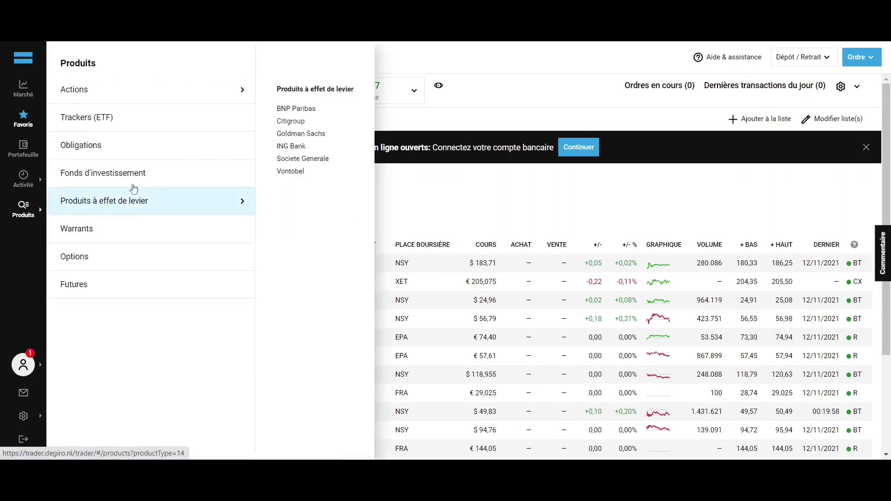
mouse_move(158, 89)
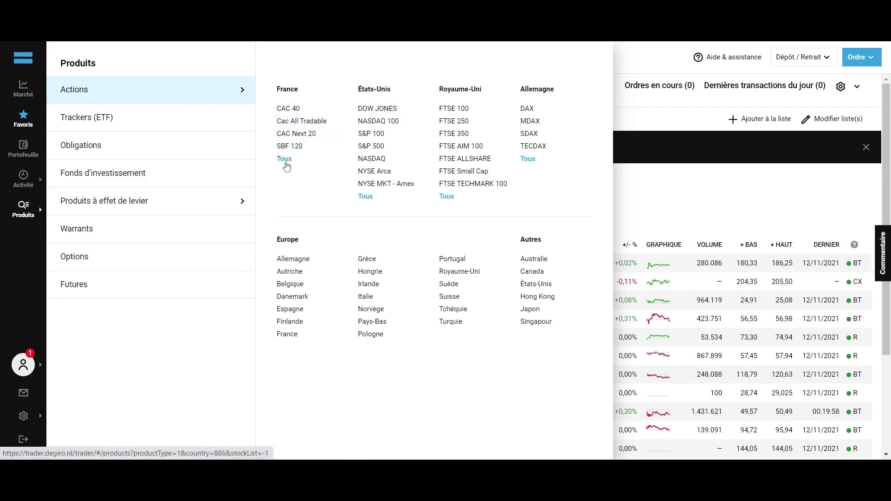
left_click(285, 158)
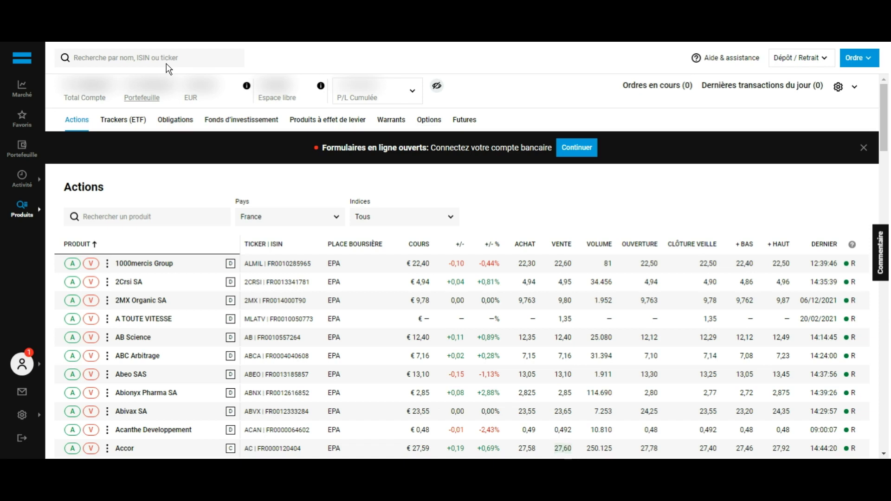
Search for Nextstage SCA and open its product page
left_click(169, 67)
type("Nextstage")
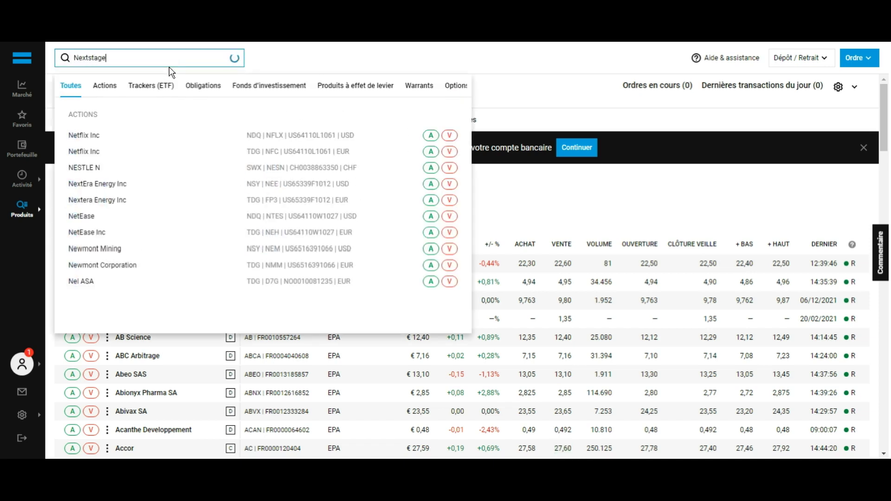
type(" SCA")
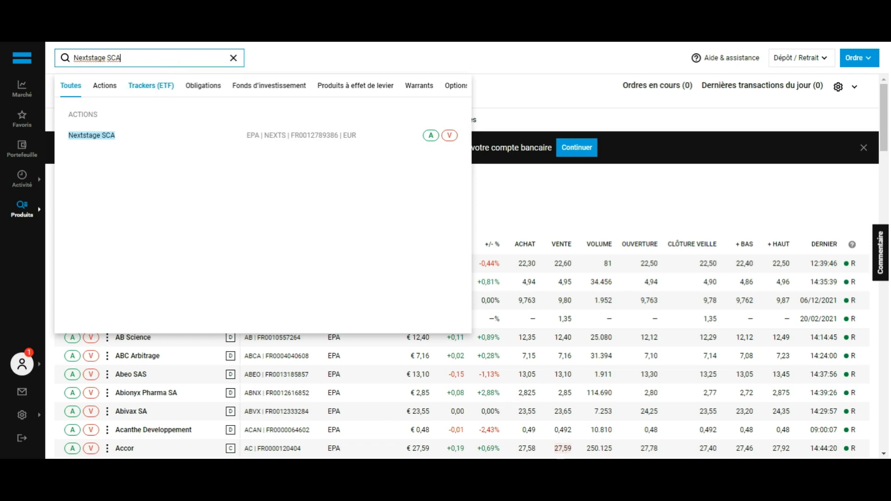
left_click(143, 142)
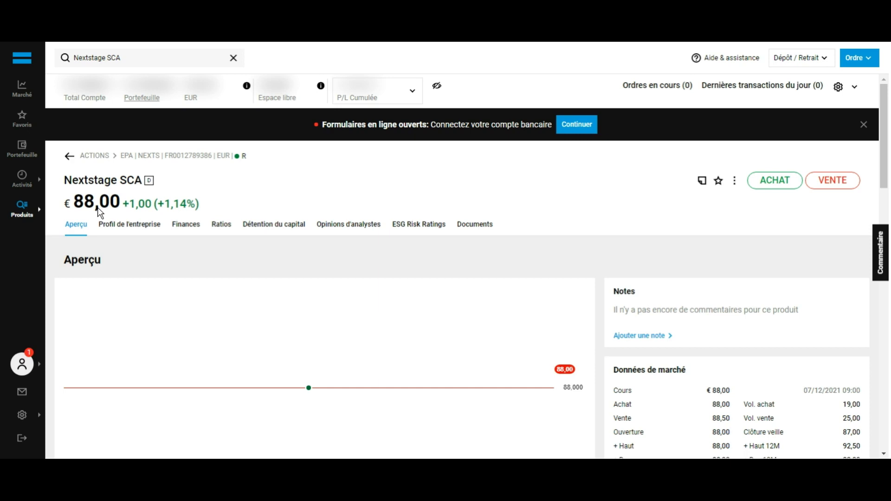
Examine the Nextstage SCA overview: price, chart, market data, order book and news
scroll(98, 212, "down", 1)
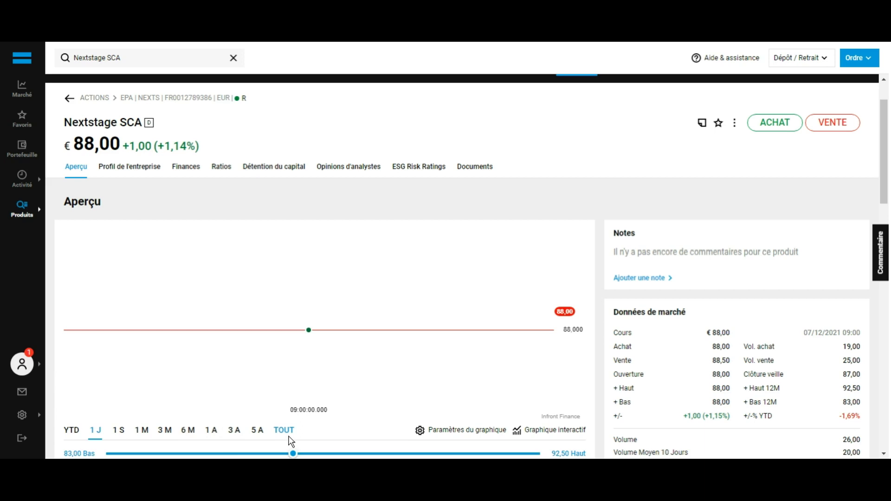
scroll(289, 441, "down", 5)
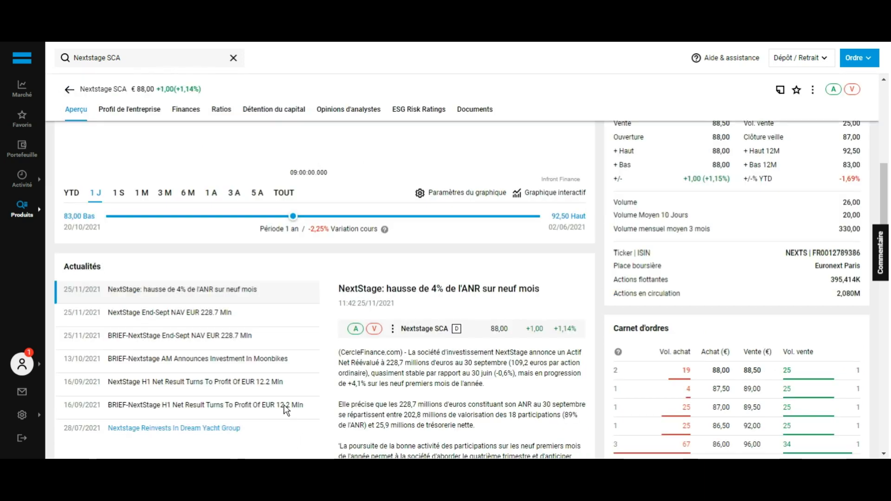
scroll(277, 211, "up", 4)
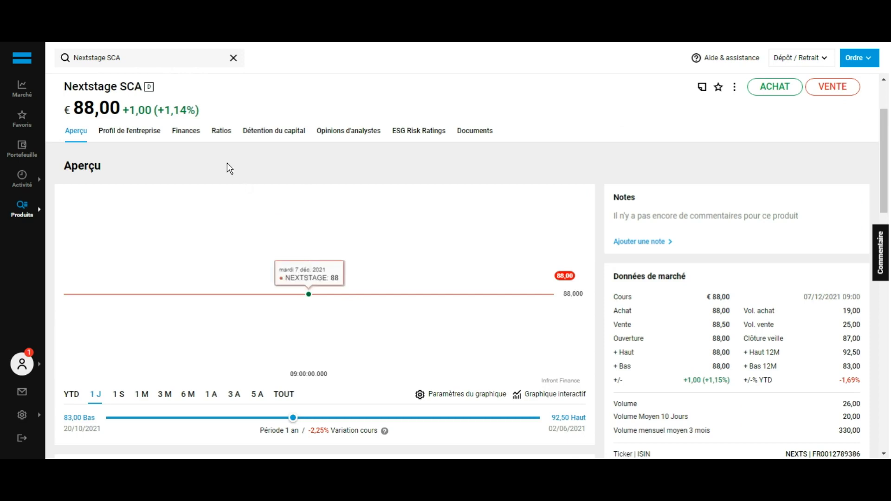
scroll(83, 229, "up", 2)
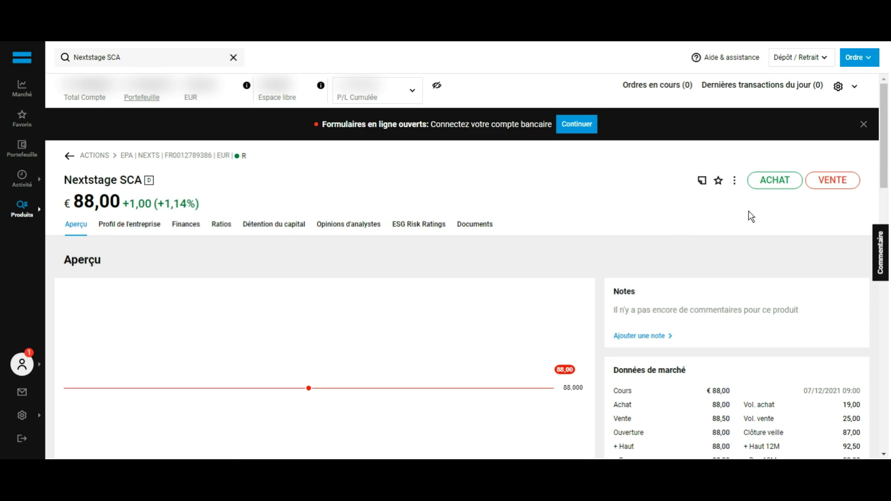
Prepare a buy order for 1 Nextstage SCA share with order type Au marché, and close the order form without submitting it
left_click(784, 185)
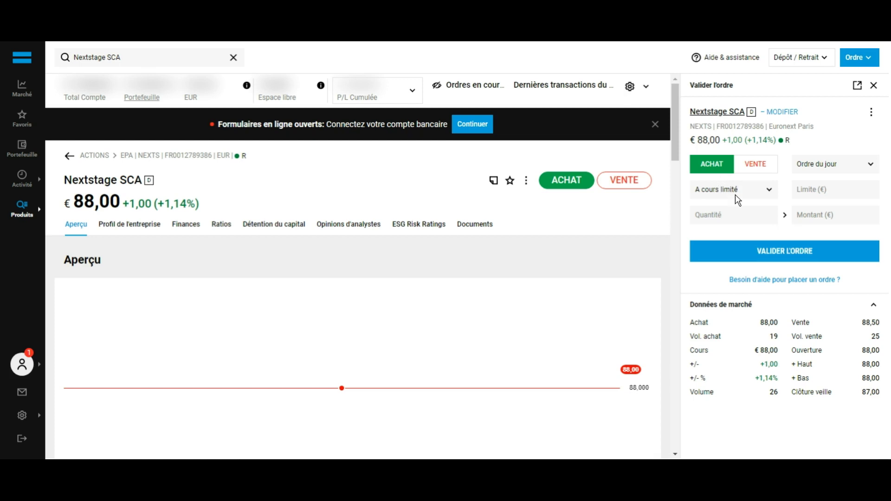
left_click(736, 194)
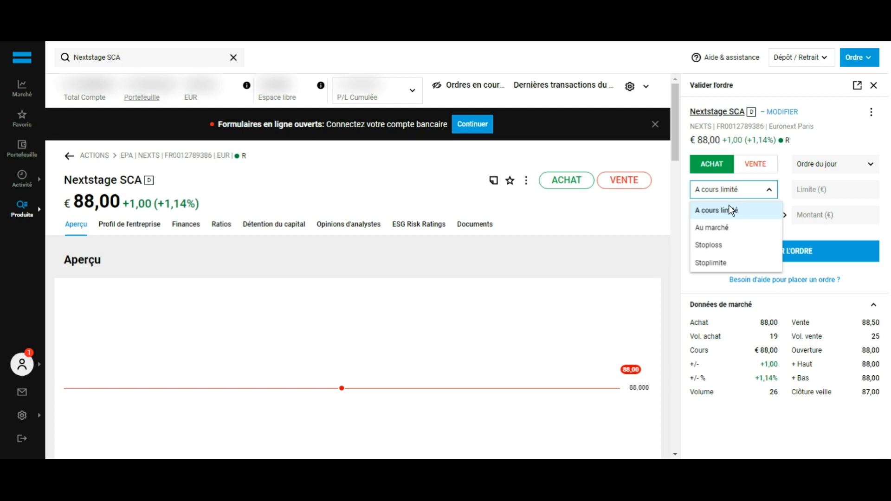
left_click(725, 229)
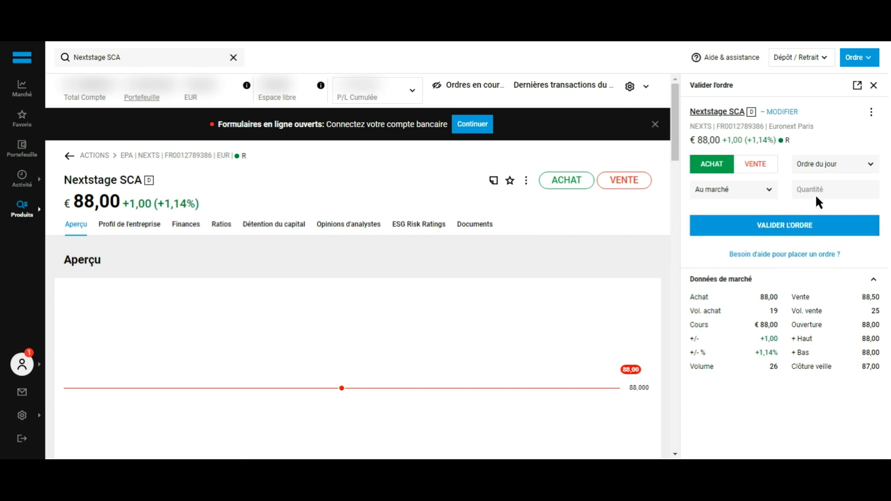
left_click(829, 196)
type("1")
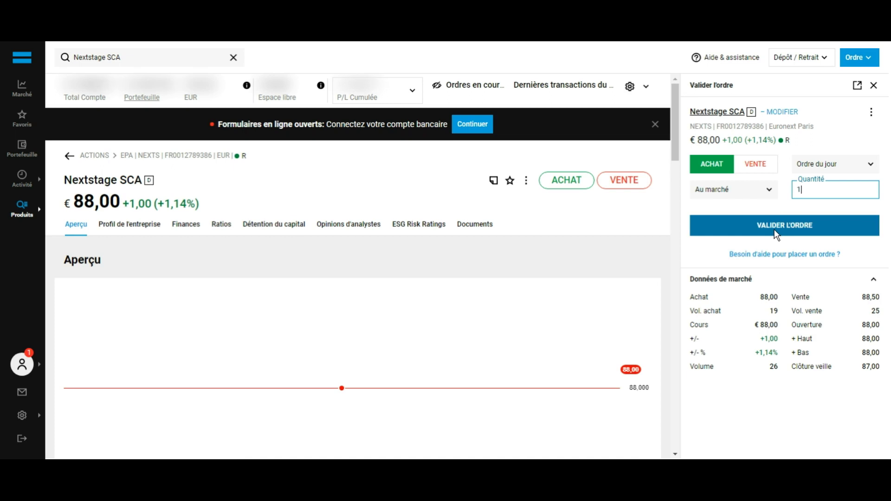
left_click(874, 85)
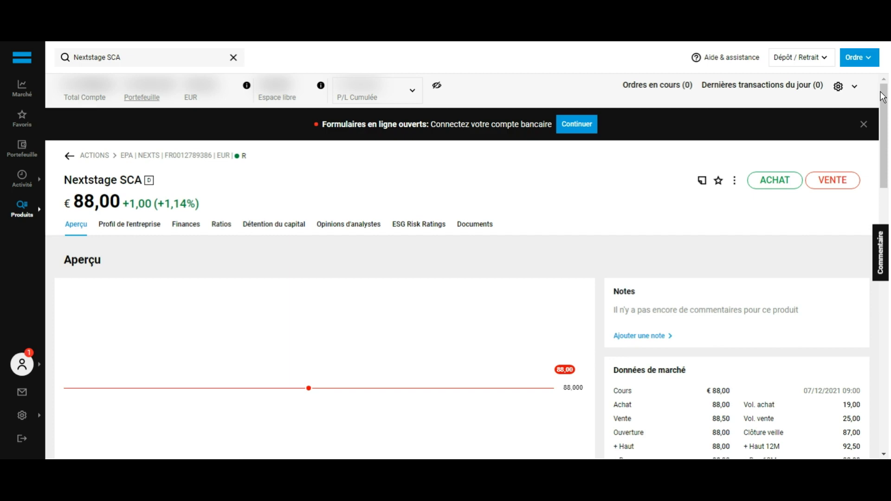
Open the portfolio and review its open positions, cash compensation and upcoming dividends
left_click(22, 178)
left_click(23, 156)
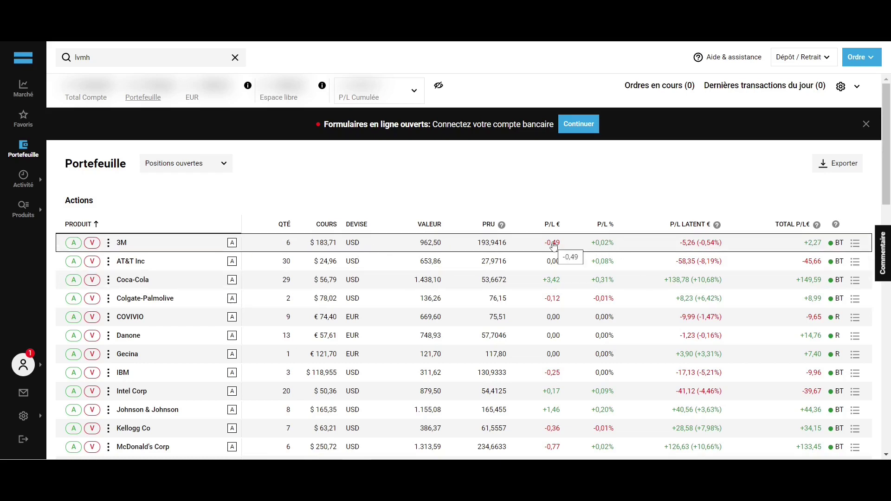
scroll(605, 228, "down", 8)
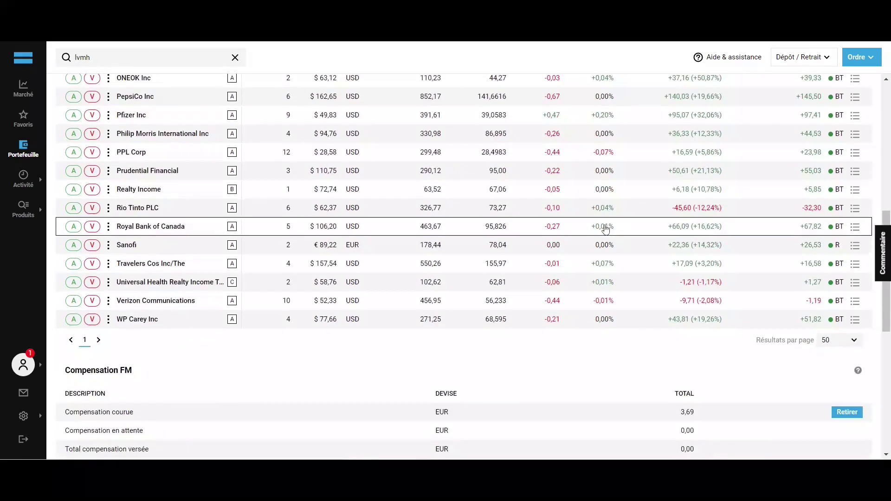
scroll(606, 229, "down", 5)
scroll(503, 240, "down", 3)
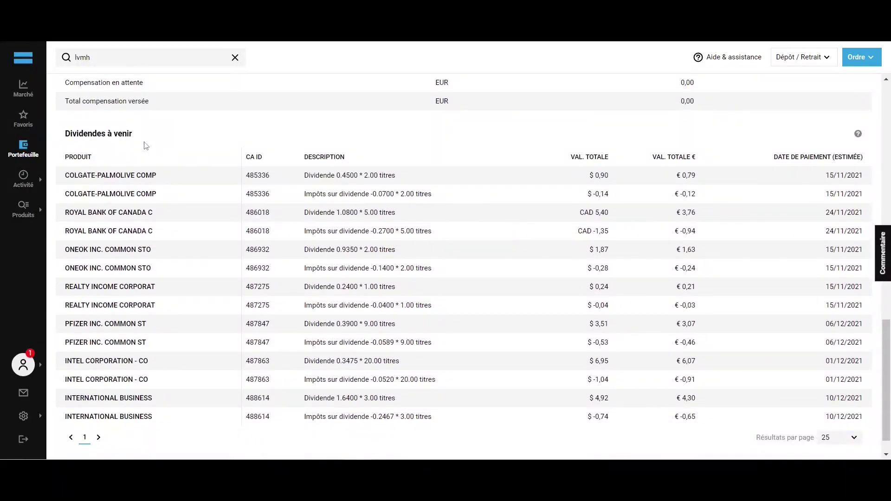
key("Home")
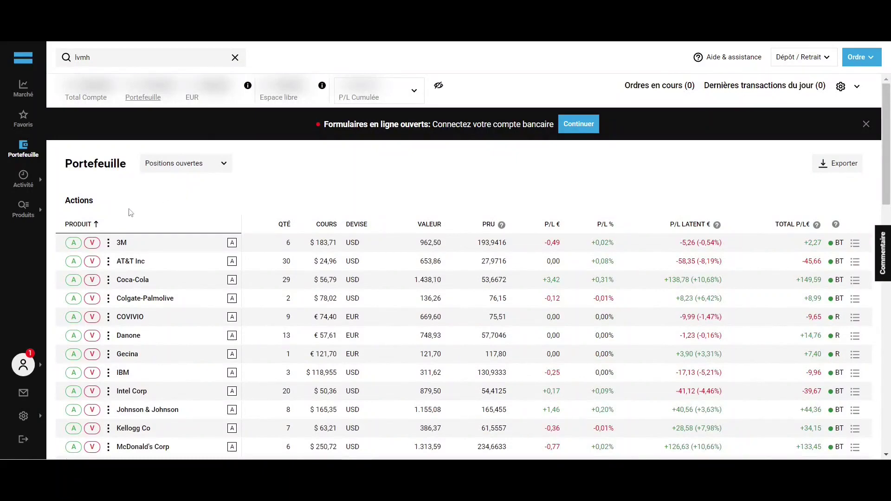
Prepare a sell order for 1 share of the 3M position with order type Au marché
left_click(93, 244)
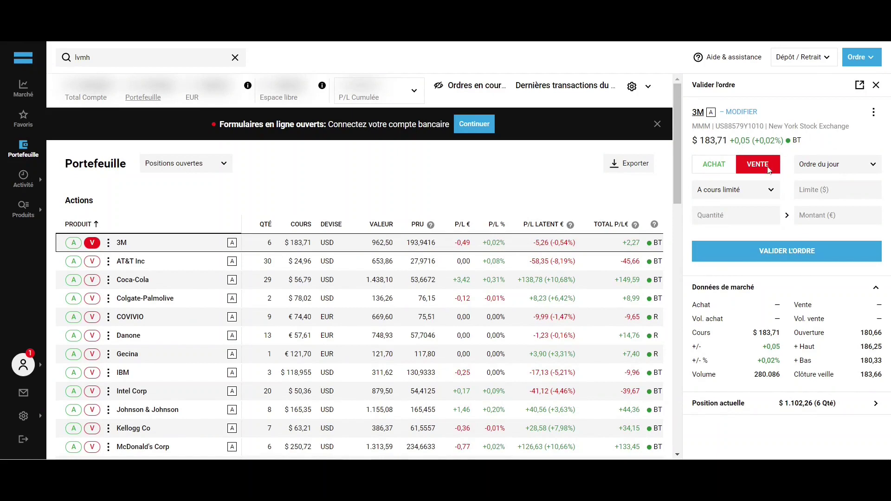
left_click(760, 194)
left_click(742, 229)
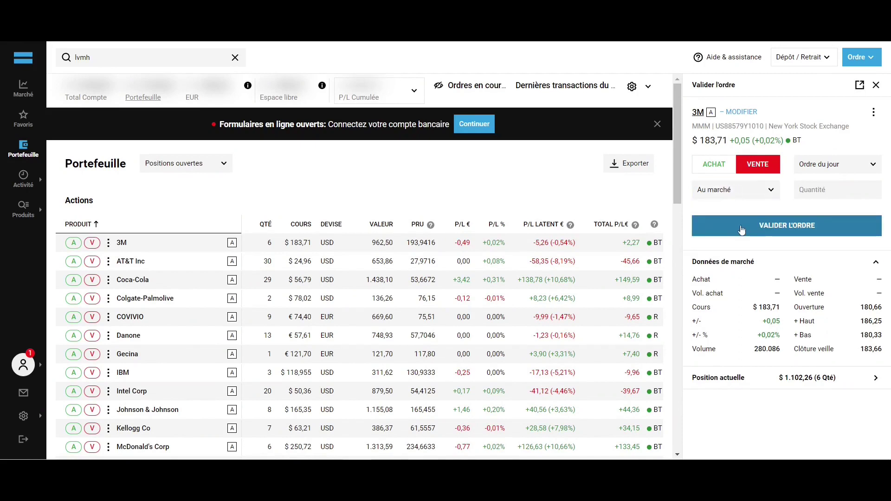
left_click(819, 190)
type("1")
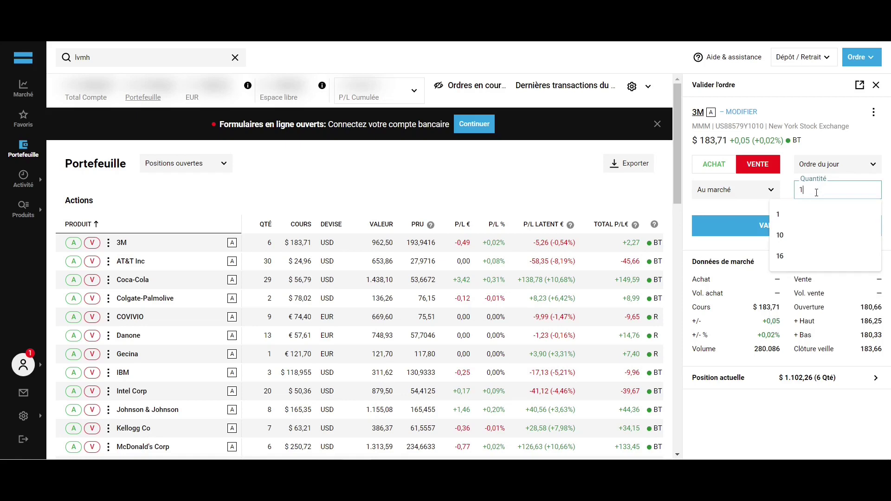
left_click(788, 180)
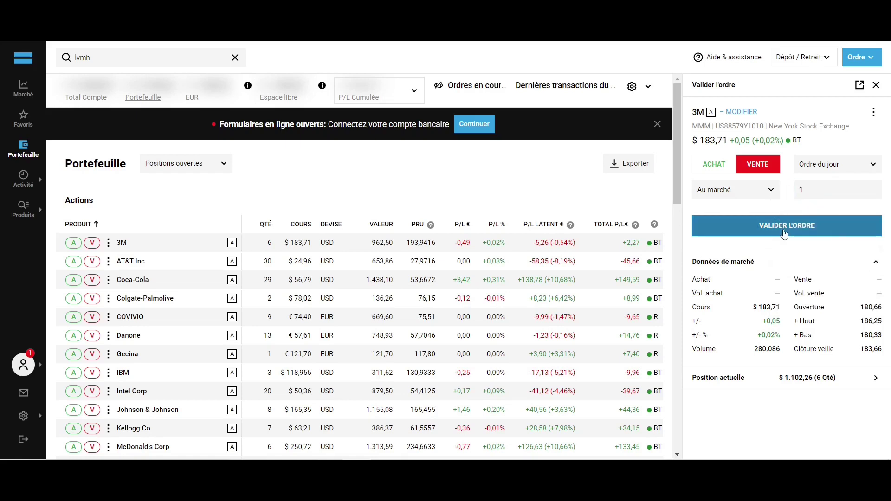